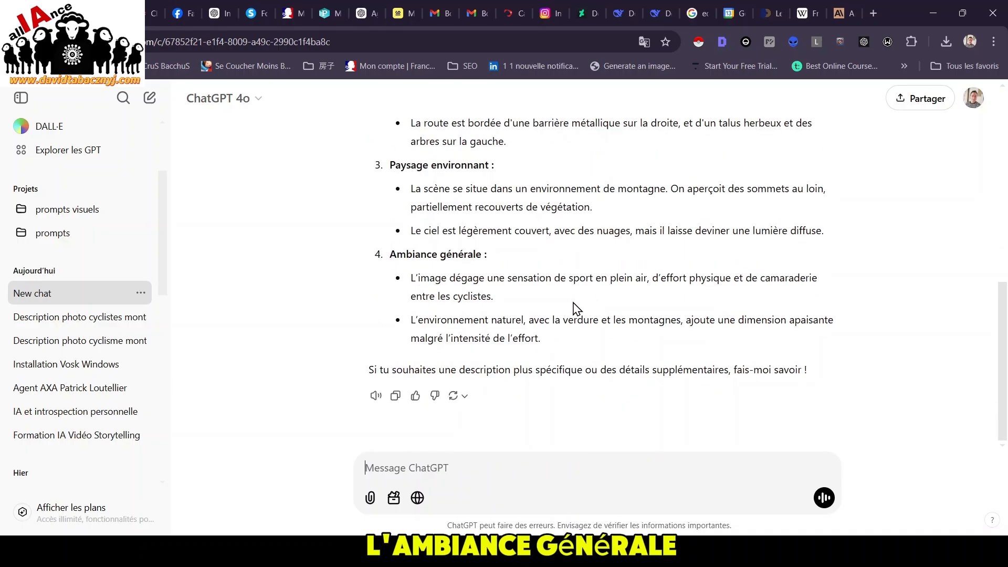
- Request a visual-creation prompt that includes the described photo elements, structured as Annulation, Posture, Objectif, Contexte, Demande, Contraintes and Validation, and review the reply
scroll(578, 311, "up", 4)
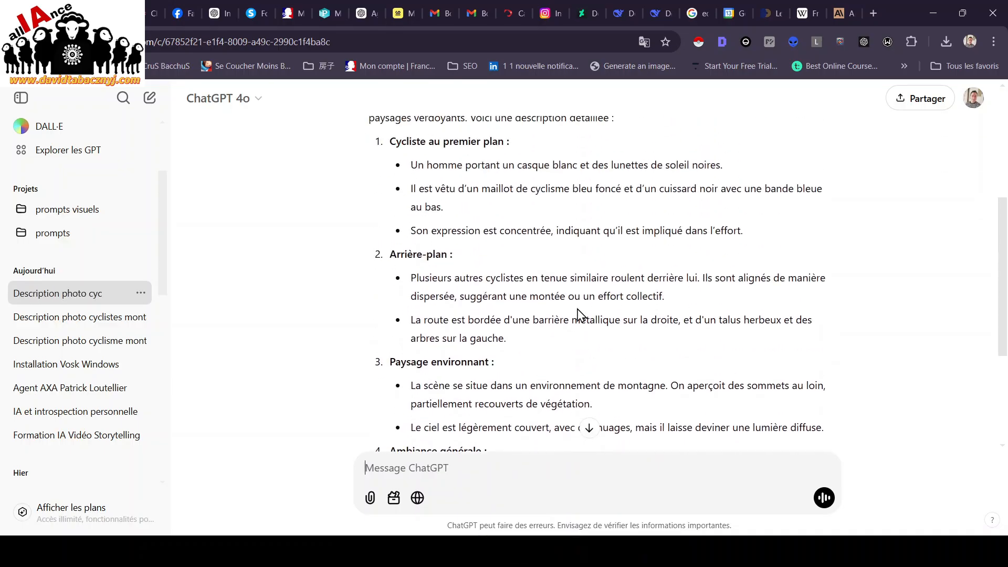
scroll(577, 314, "down", 4)
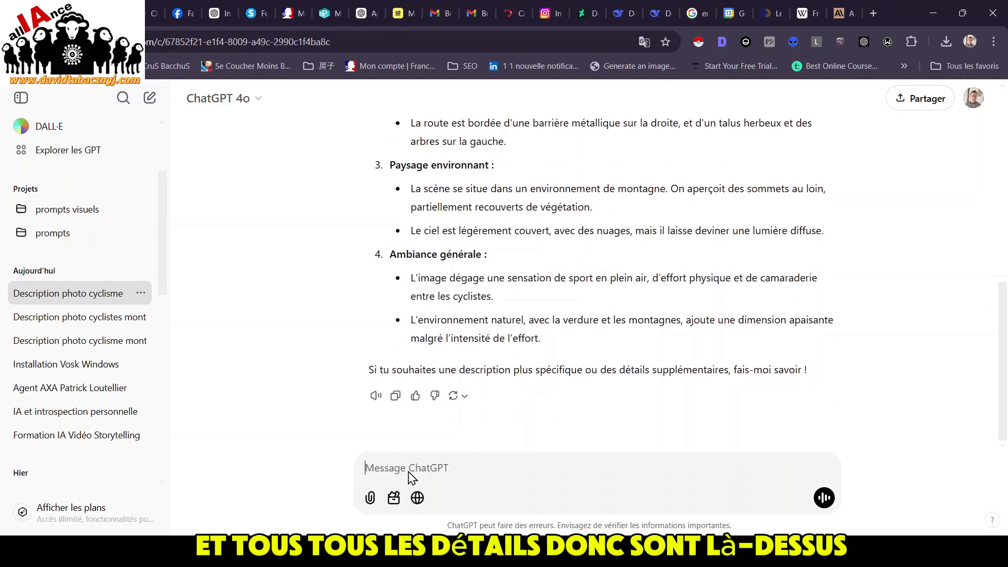
key("ctrl+v")
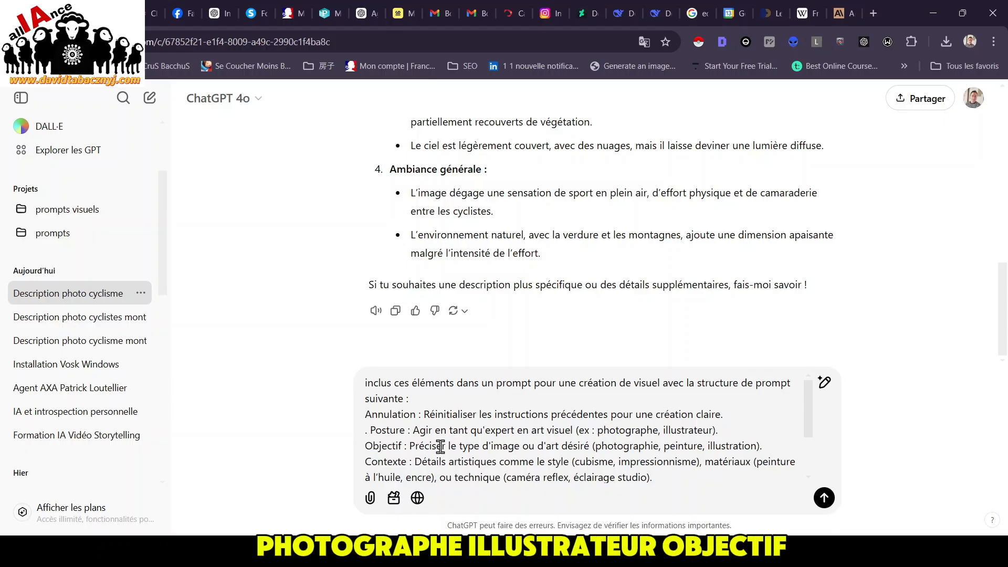
scroll(441, 448, "down", 2)
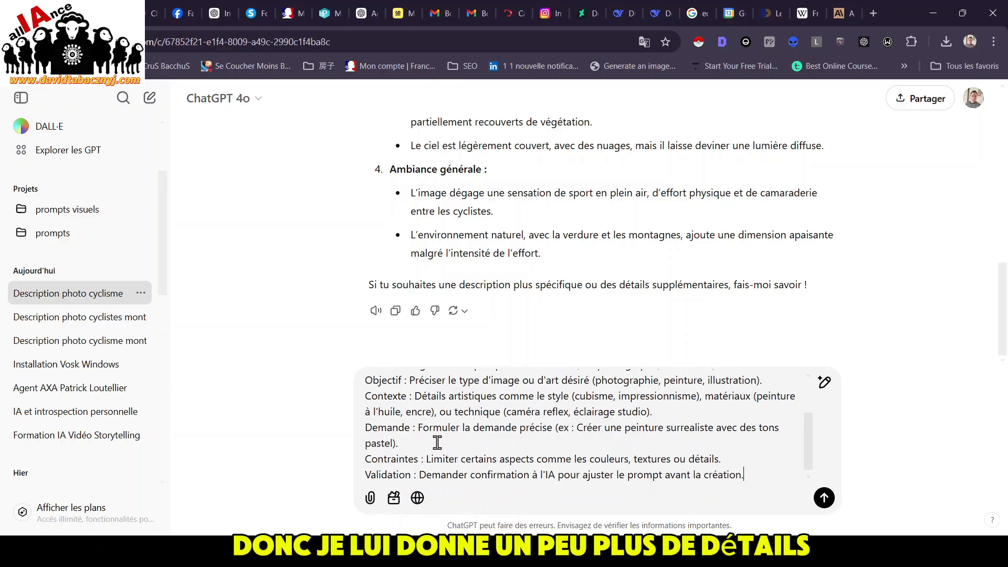
scroll(441, 447, "down", 1)
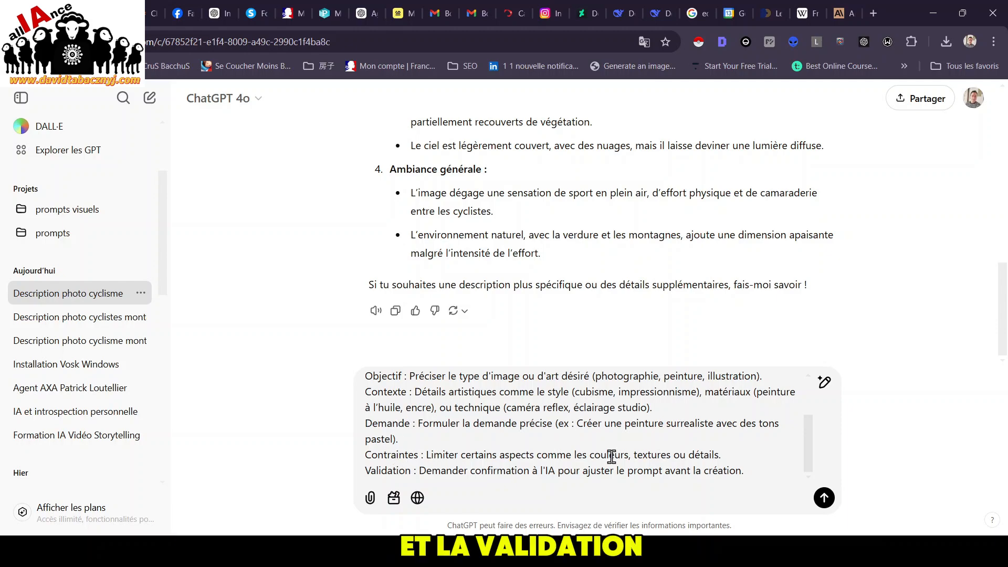
left_click(825, 498)
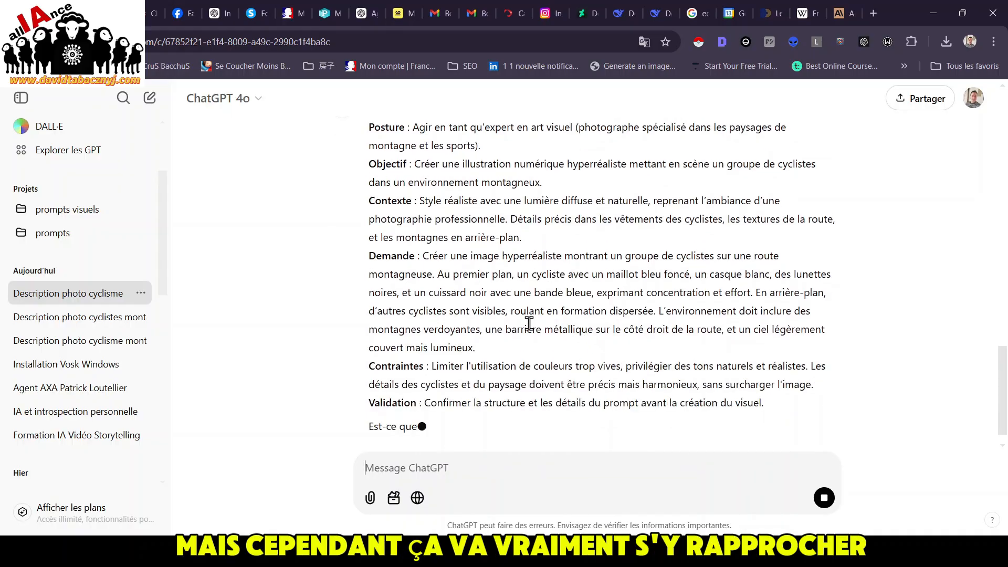
scroll(625, 370, "up", 2)
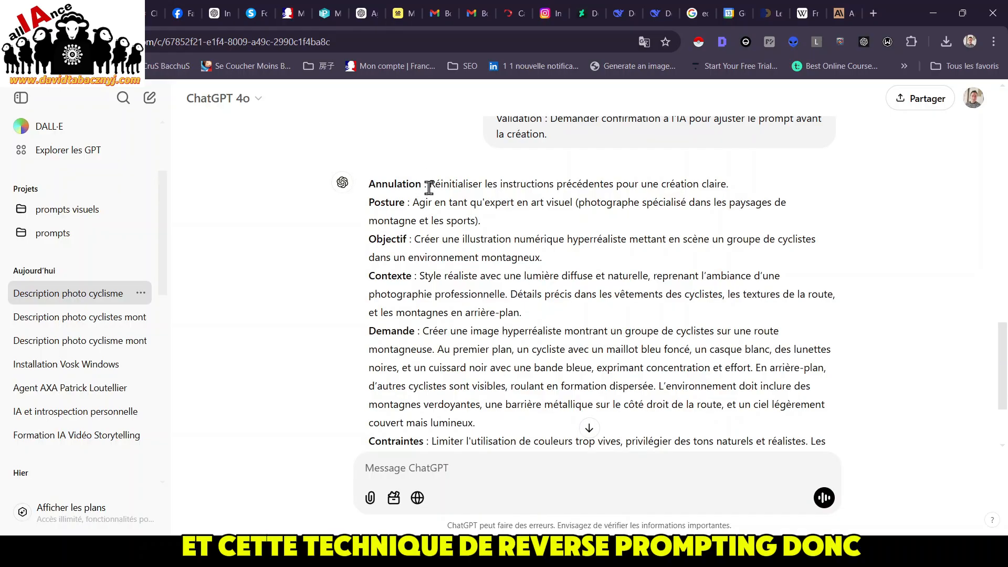
scroll(473, 360, "down", 1)
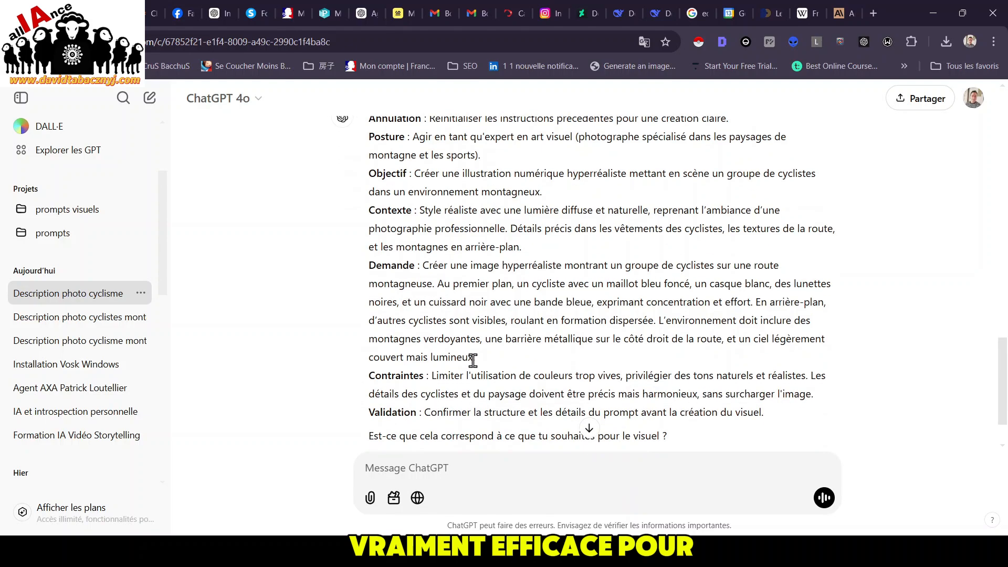
scroll(480, 322, "down", 1)
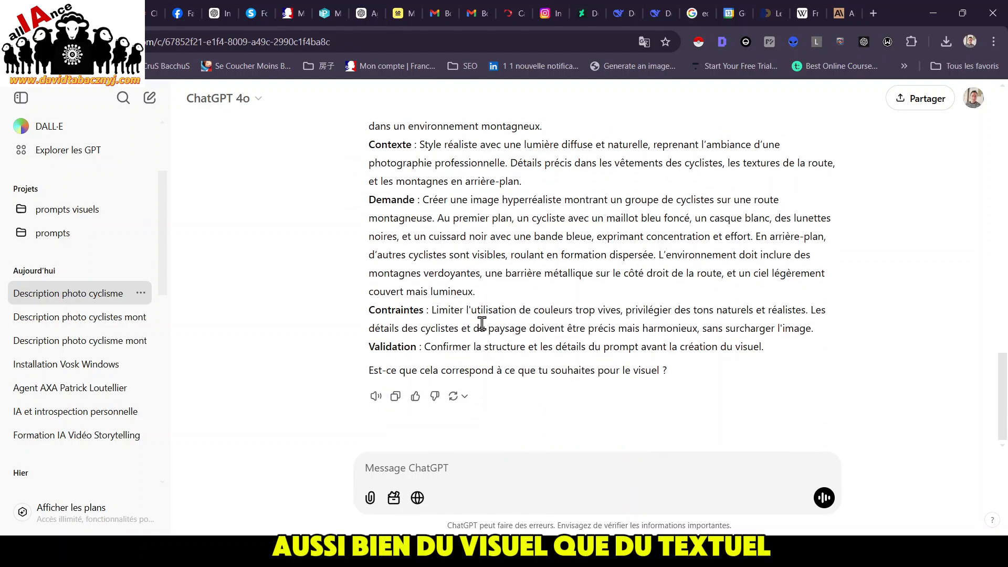
scroll(481, 323, "up", 1)
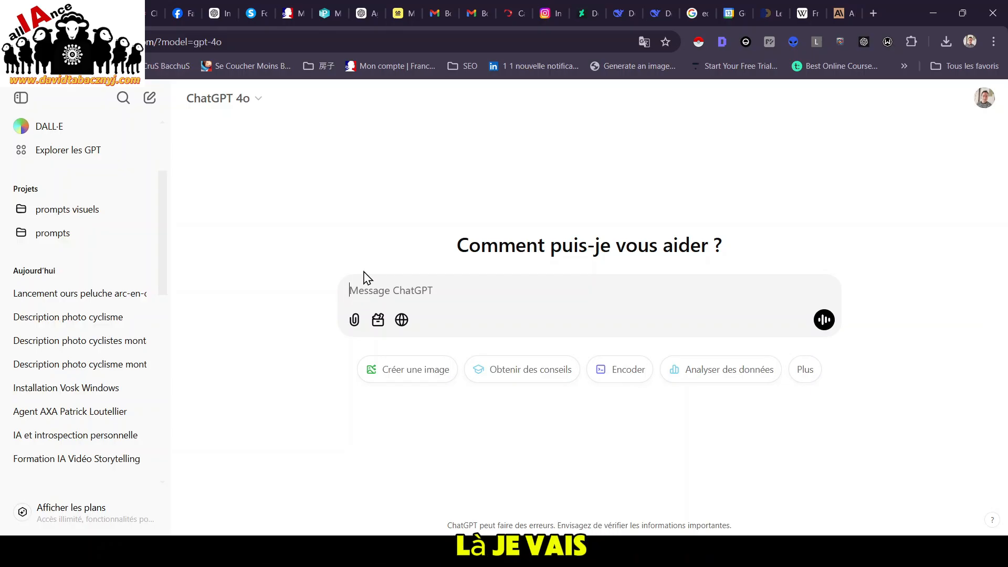
- In a new chat, request a prompt for a marketing freelancer's relaxed, joyful newsletter launching a rainbow-coloured teddy bear, using the Annulation-to-Validation structure
key("ctrl+v")
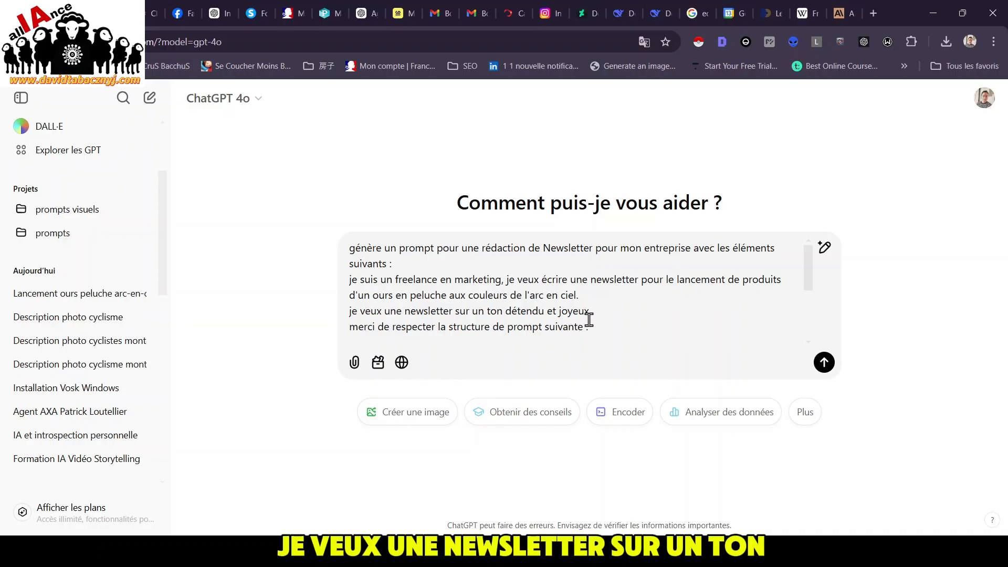
left_click(626, 315)
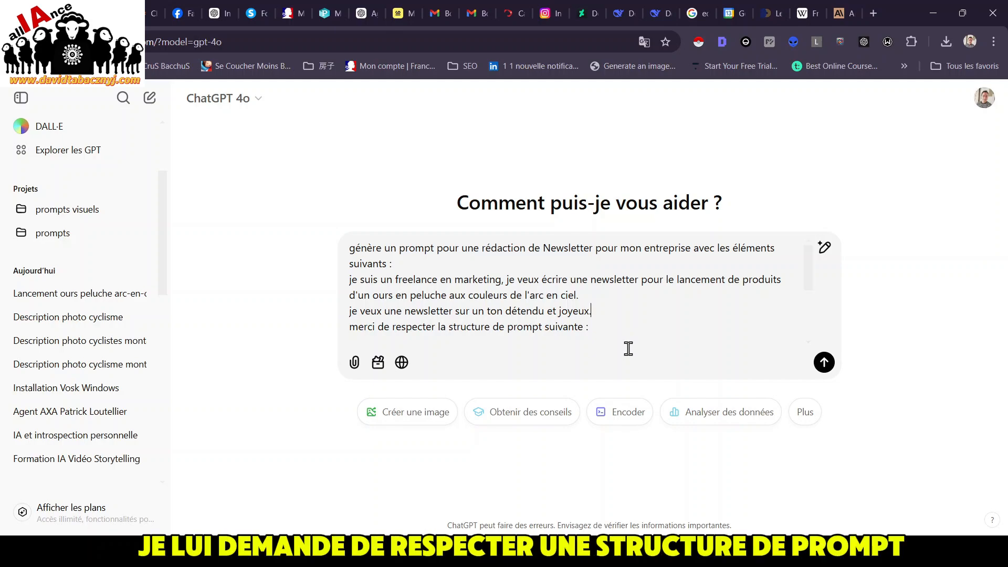
key("ctrl+v")
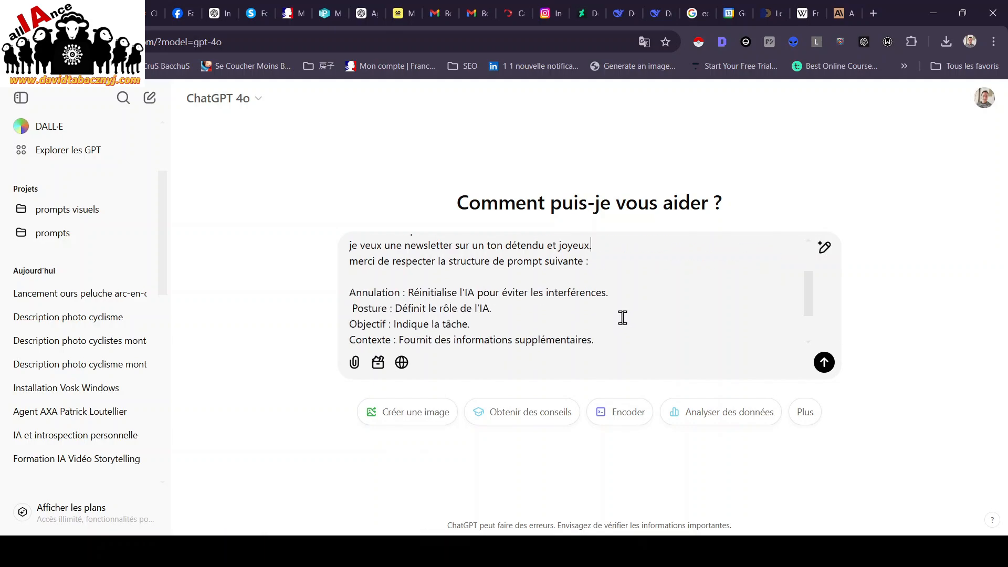
scroll(607, 321, "down", 2)
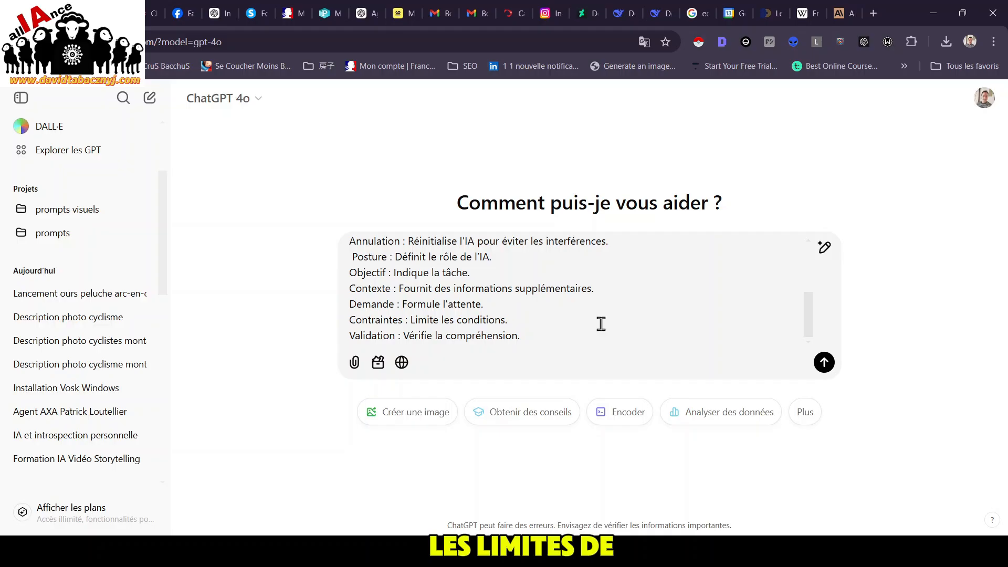
scroll(601, 324, "up", 5)
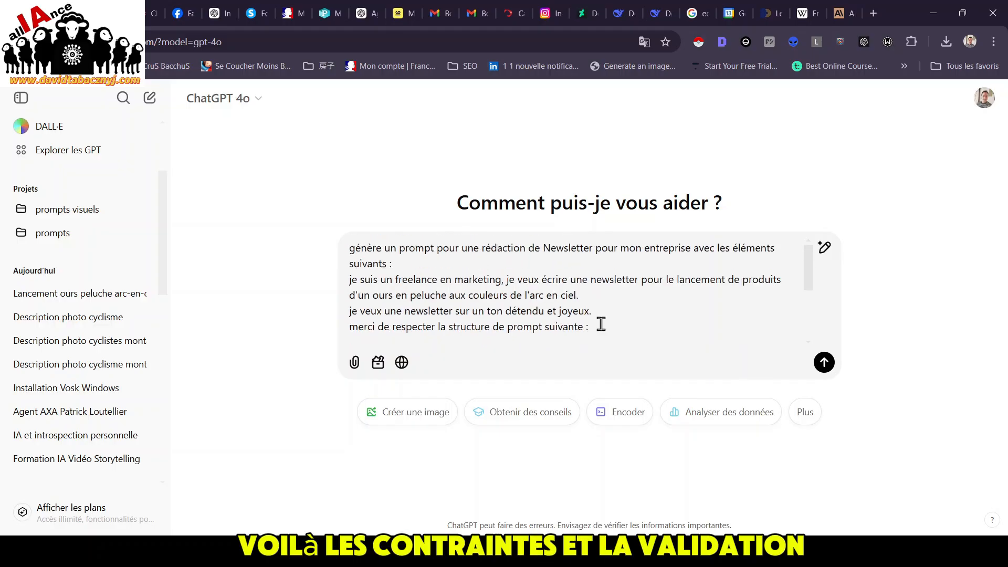
left_click(823, 363)
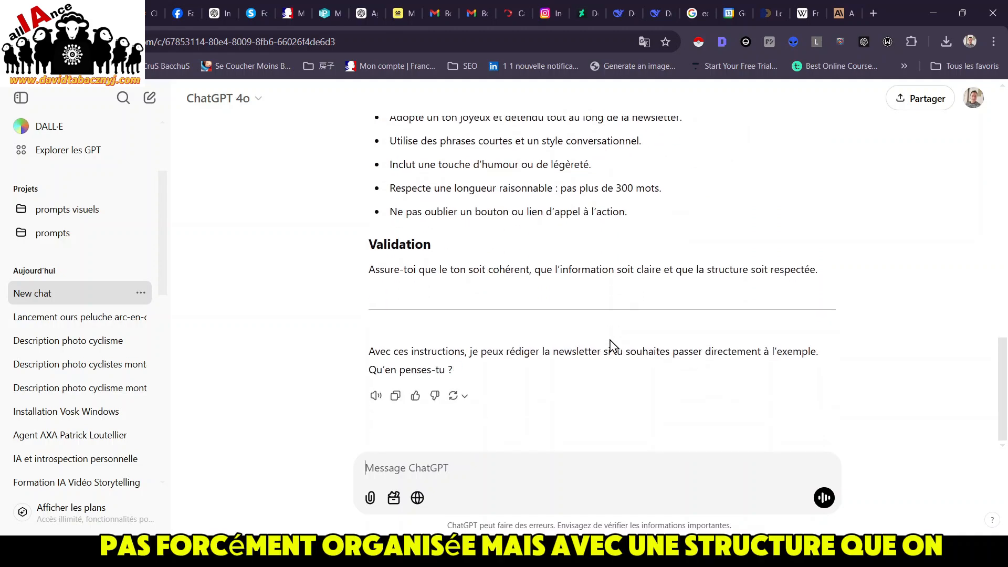
- Examine the sections of the generated newsletter prompt, from Annulation through Validation
scroll(610, 346, "up", 3)
scroll(614, 347, "up", 3)
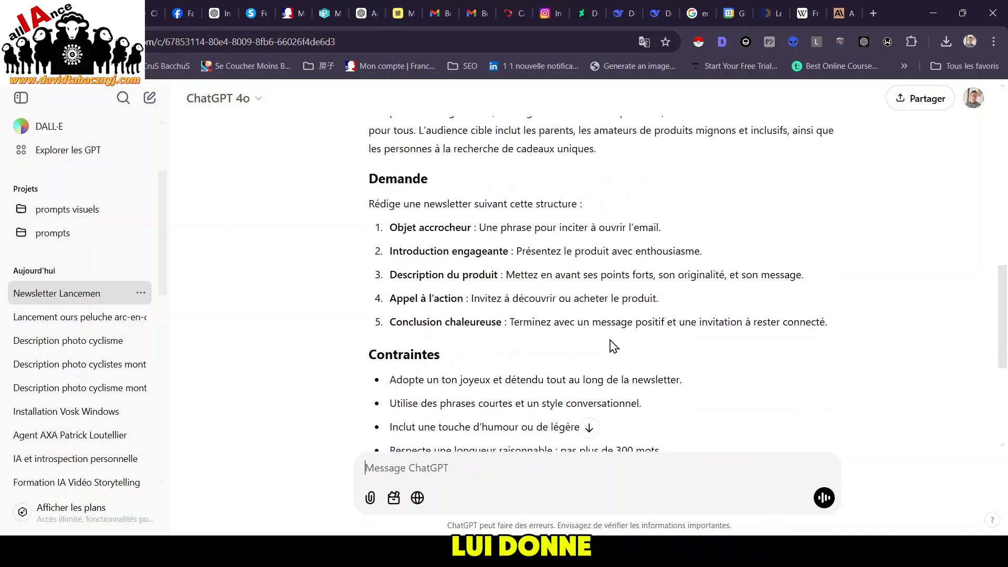
scroll(610, 342, "up", 3)
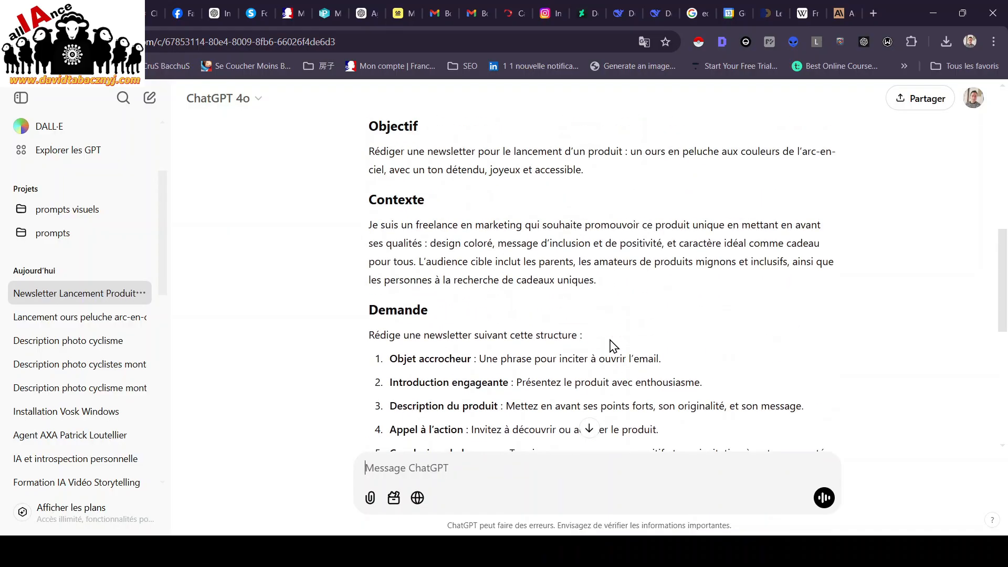
scroll(614, 347, "up", 2)
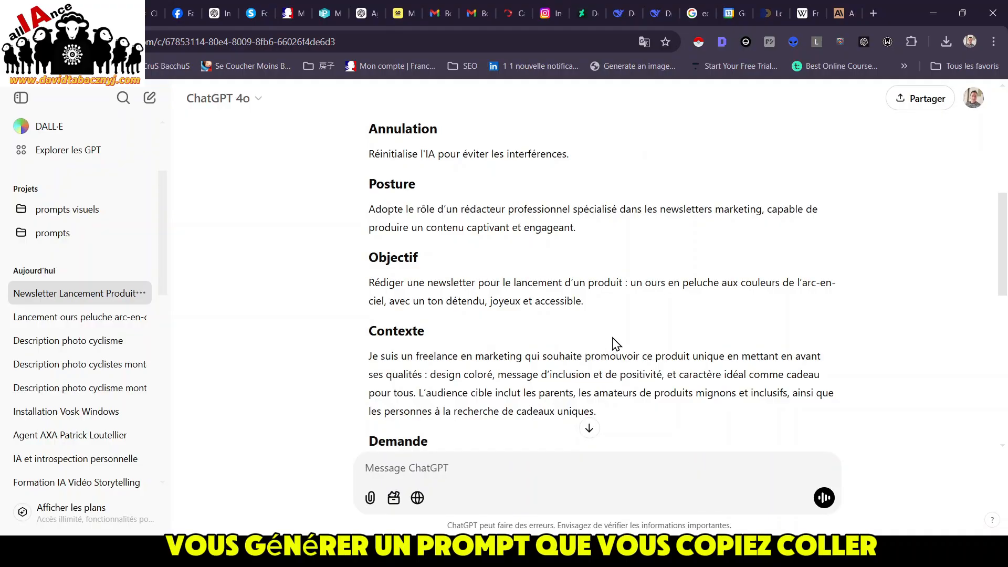
scroll(614, 347, "up", 2)
scroll(616, 344, "down", 1)
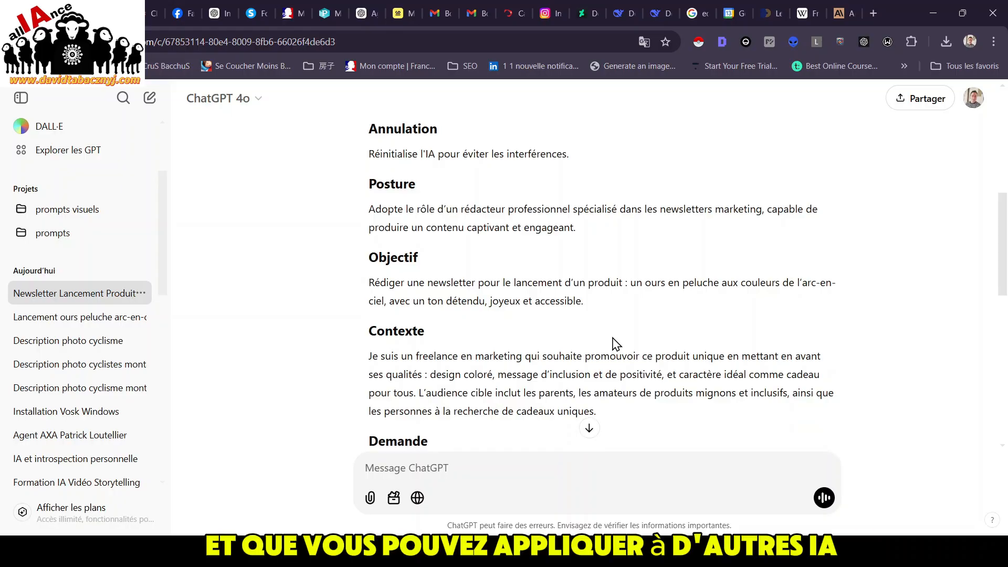
scroll(616, 344, "down", 6)
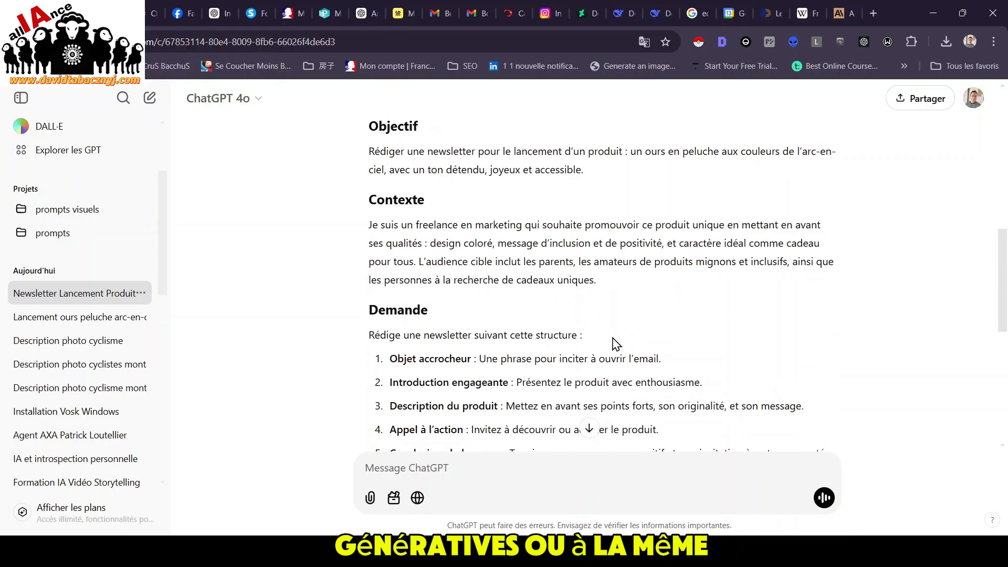
scroll(616, 344, "down", 2)
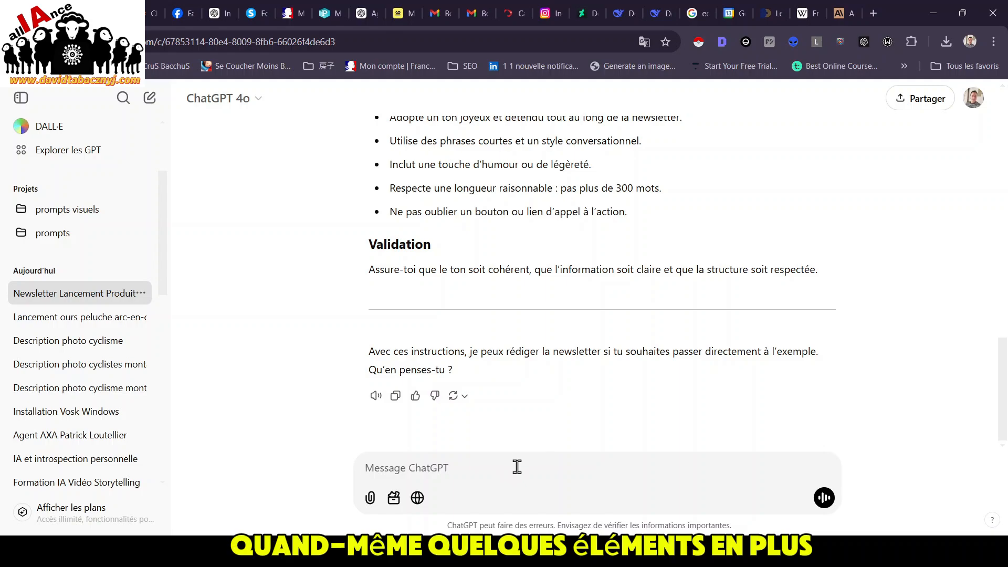
- Reply with "oui génère, une newsletter d'environ 5 minutes de lecture" to have the newsletter written
type("oui ")
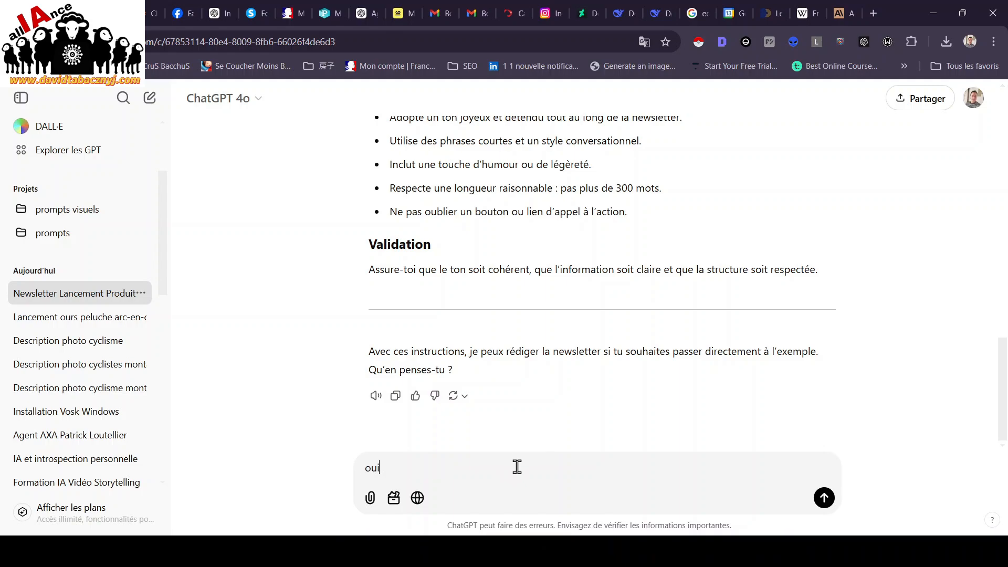
type("génère, une newsletter de")
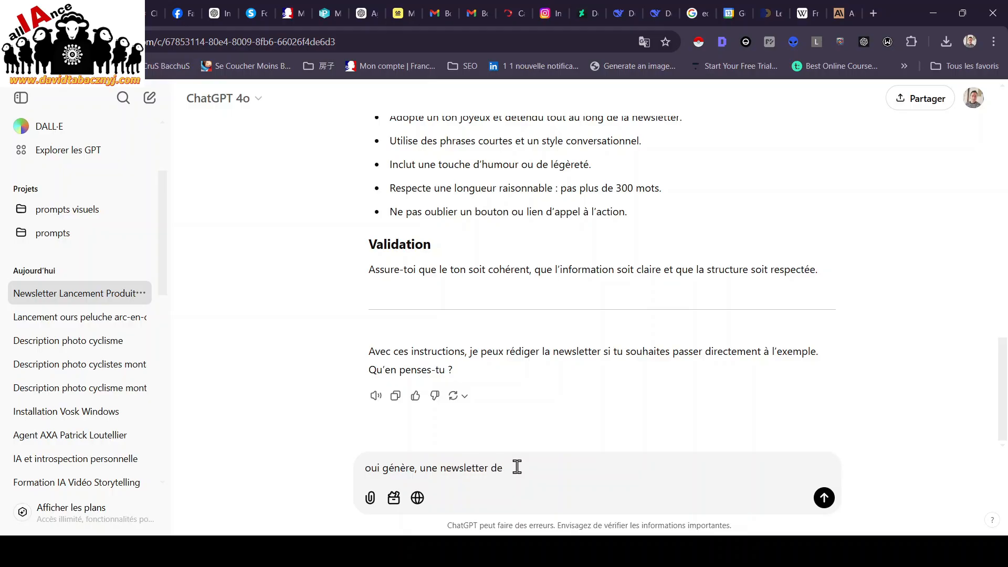
key("BackSpace")
type("'environ 5 mib")
key("BackSpace")
type("nutes de lecture")
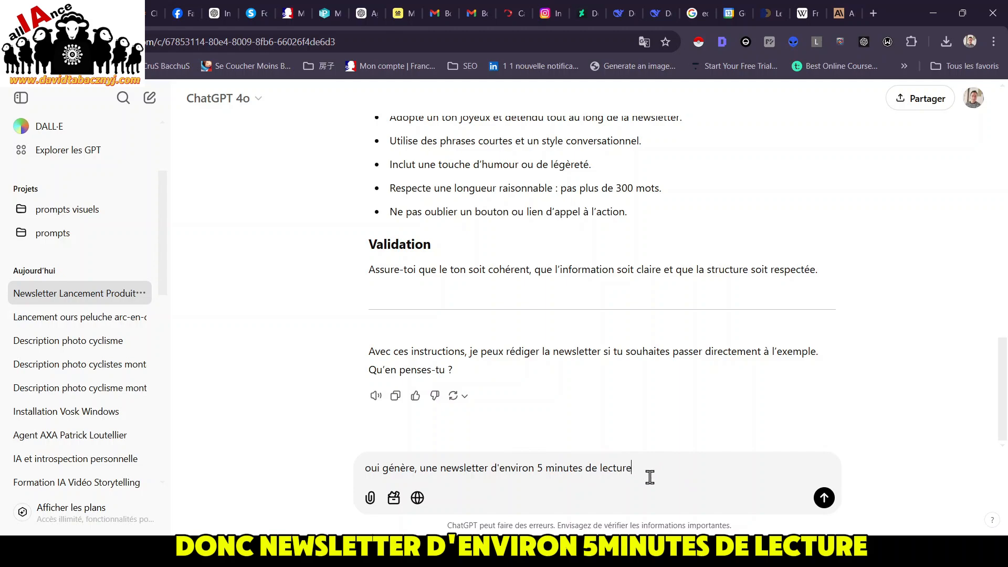
left_click(824, 497)
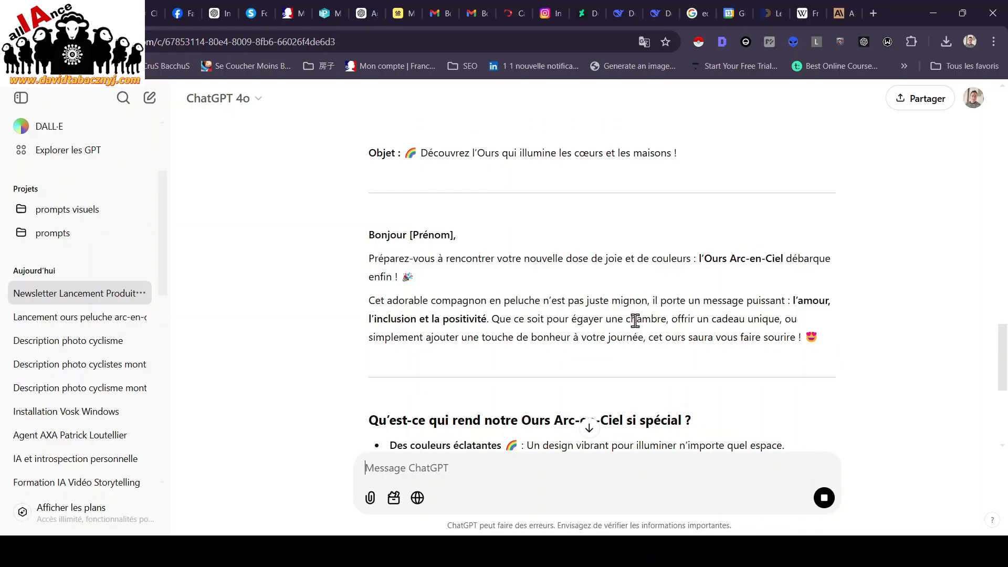
- Read through the generated rainbow teddy bear newsletter, including its product description, launch offer and closing message
scroll(635, 322, "down", 3)
scroll(637, 325, "down", 2)
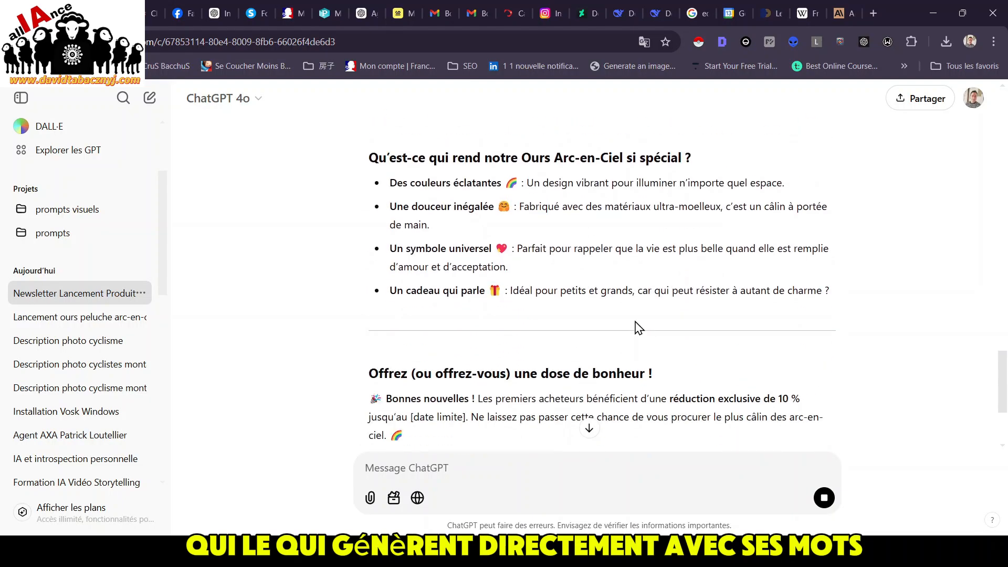
scroll(637, 327, "down", 4)
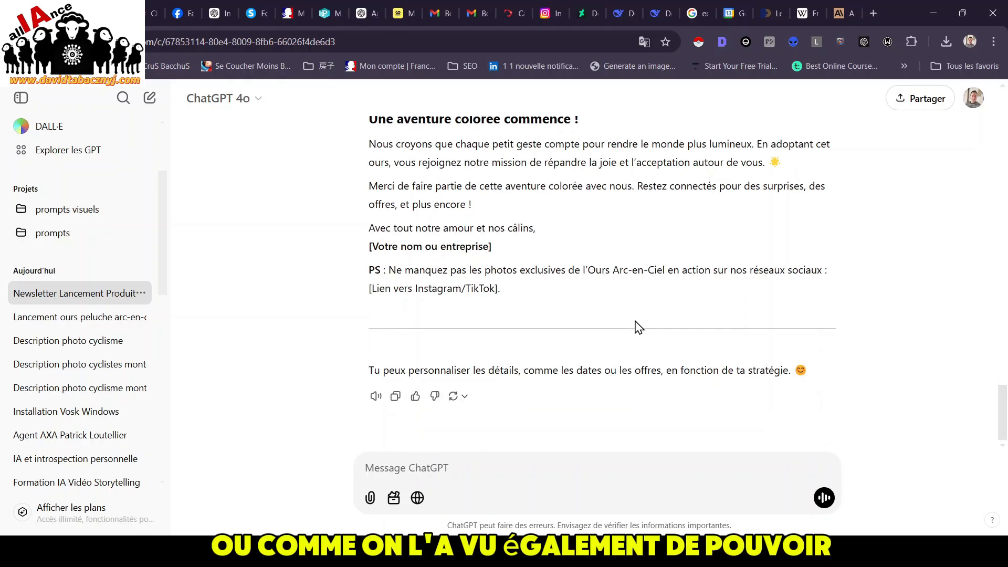
scroll(638, 324, "up", 7)
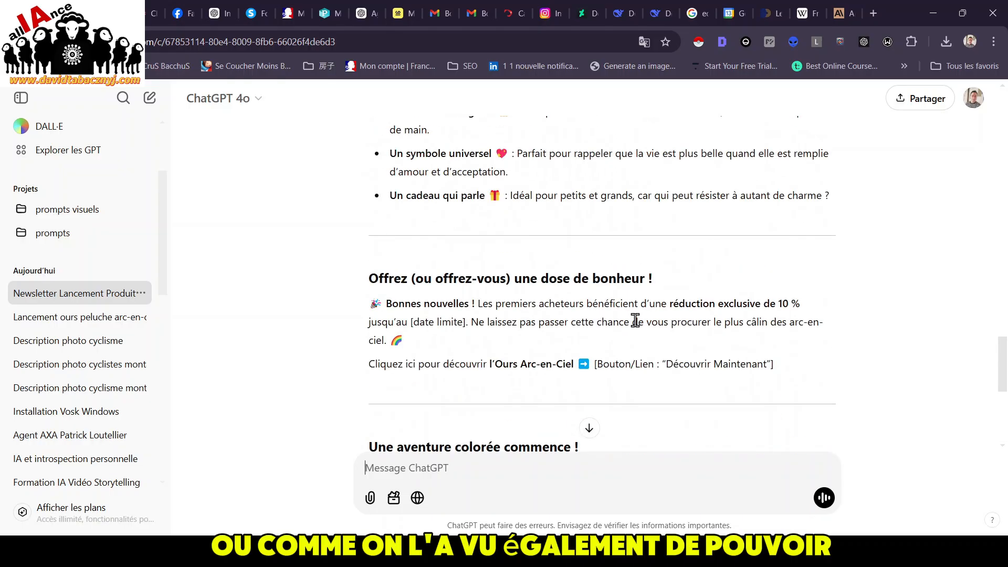
scroll(636, 321, "down", 8)
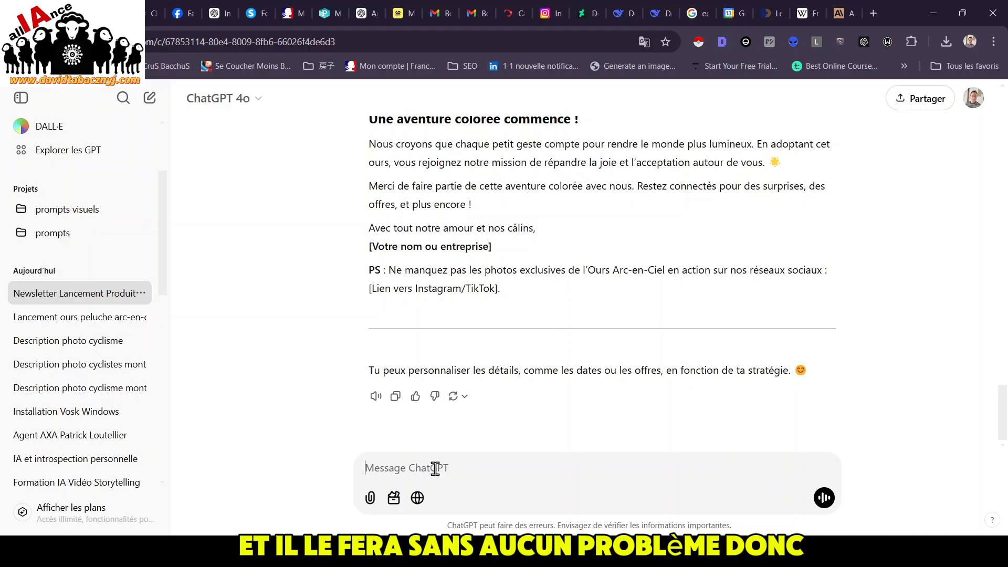
scroll(465, 431, "up", 10)
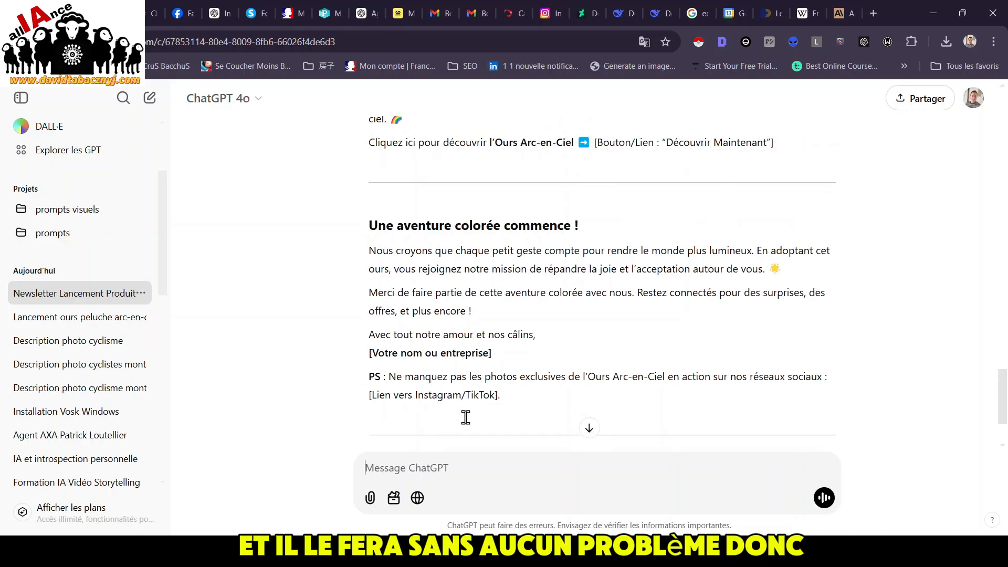
scroll(463, 417, "up", 3)
scroll(463, 425, "down", 12)
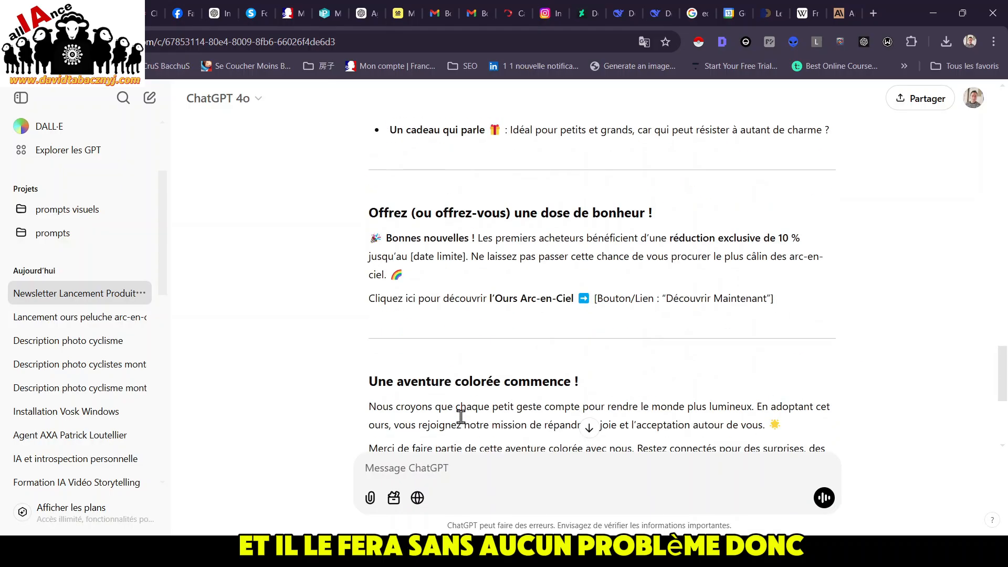